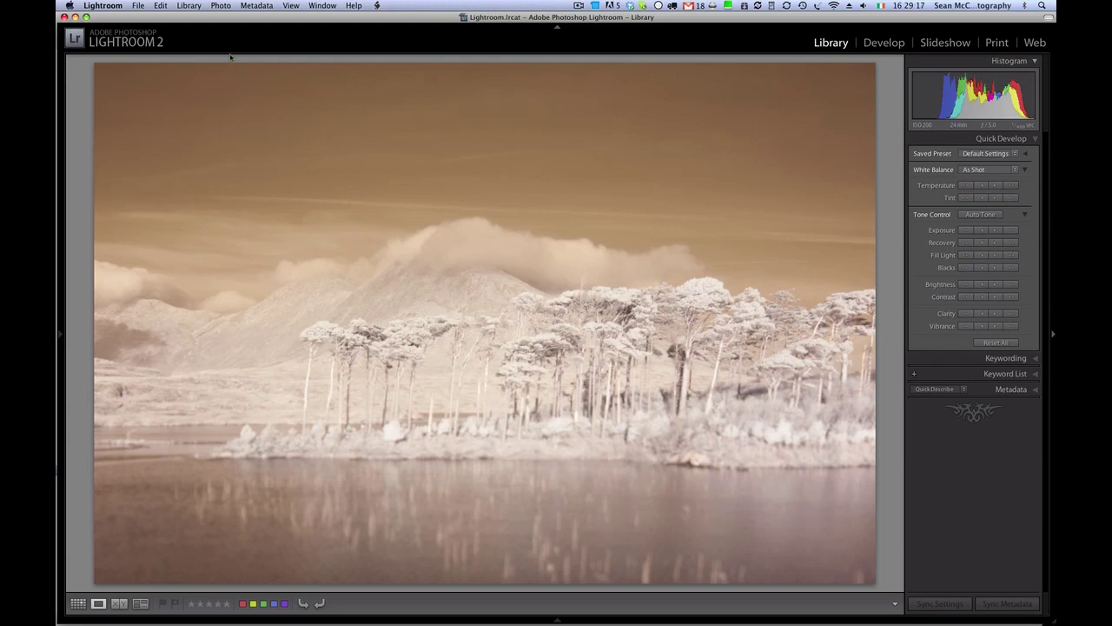
# Send the IR-7595 infrared raw from Lightroom to Photoshop as a smart object.
pyautogui.click(221, 5)
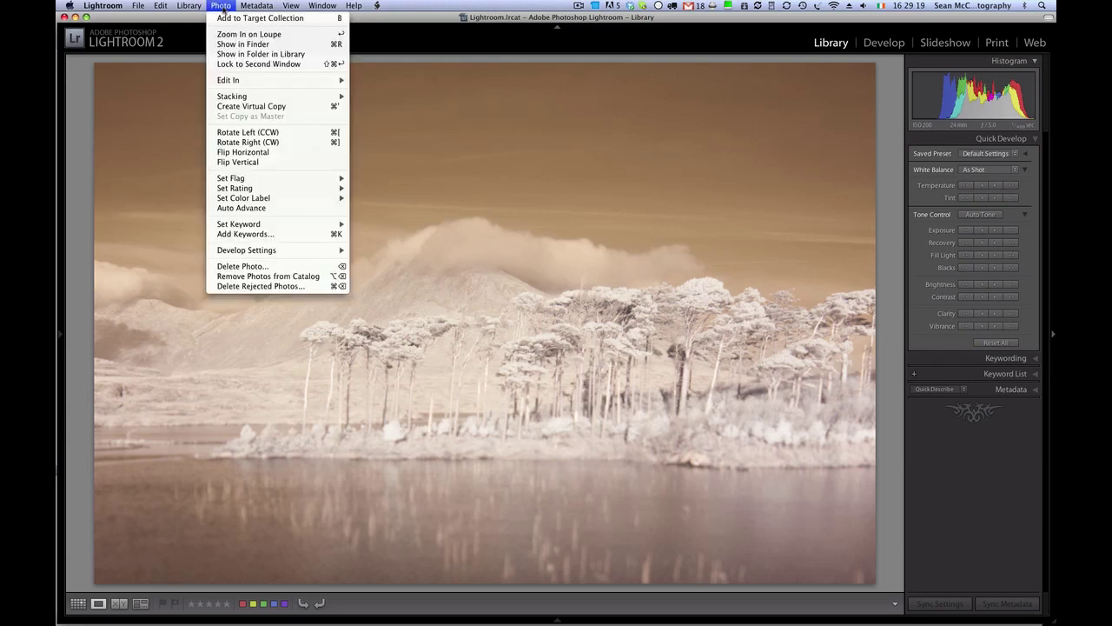
pyautogui.moveTo(334, 83)
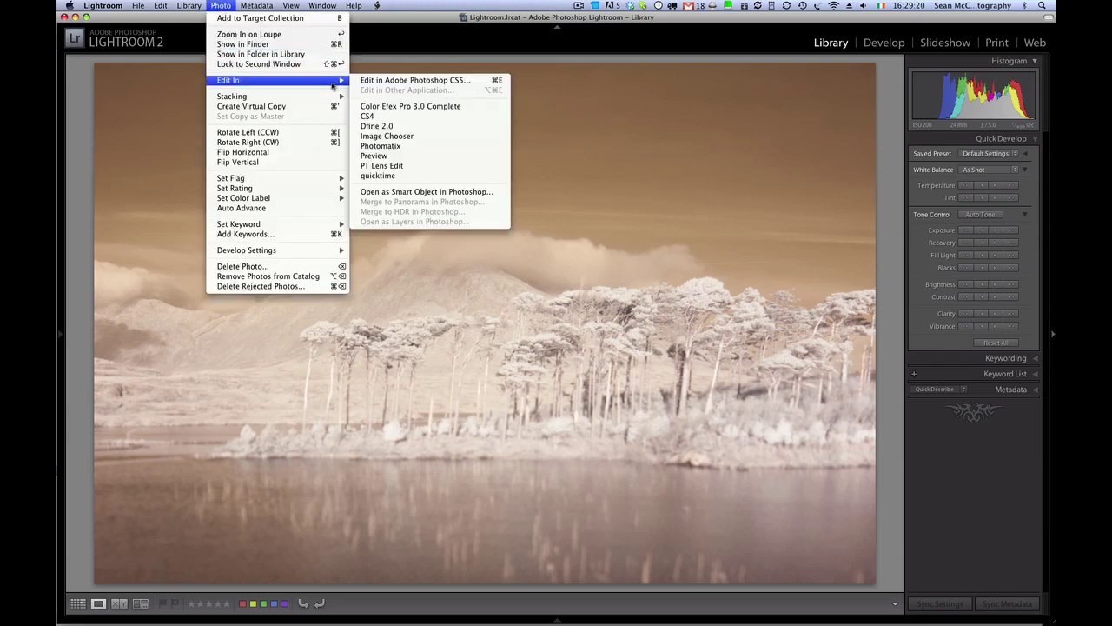
pyautogui.click(495, 194)
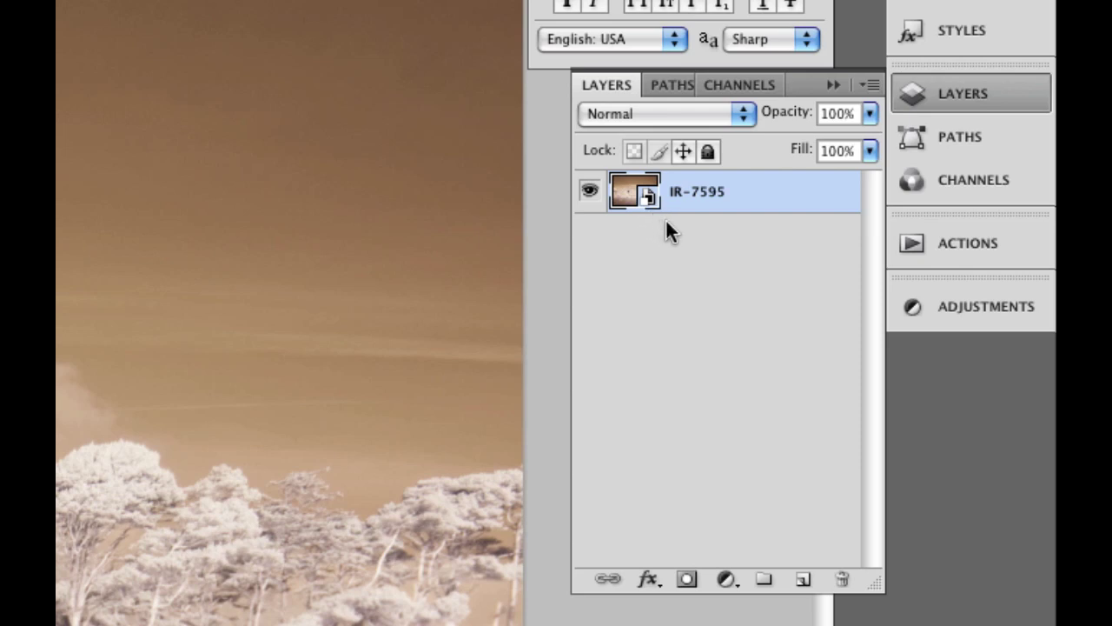
# Add a Channel Mixer adjustment layer with the Red output at Red 0, Blue 100.
pyautogui.click(728, 578)
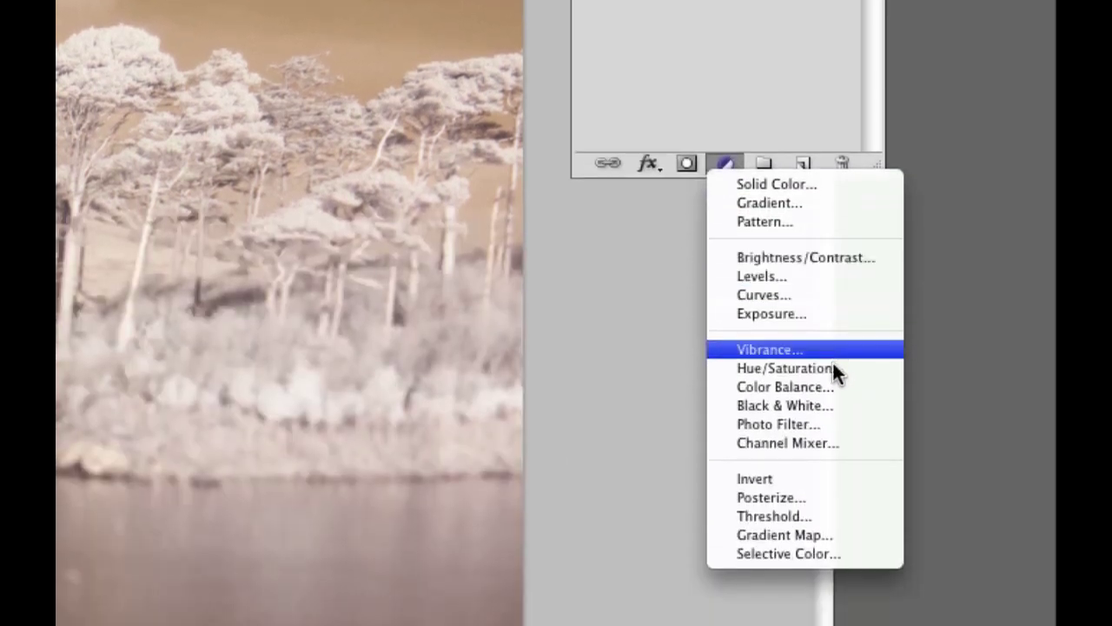
pyautogui.click(819, 442)
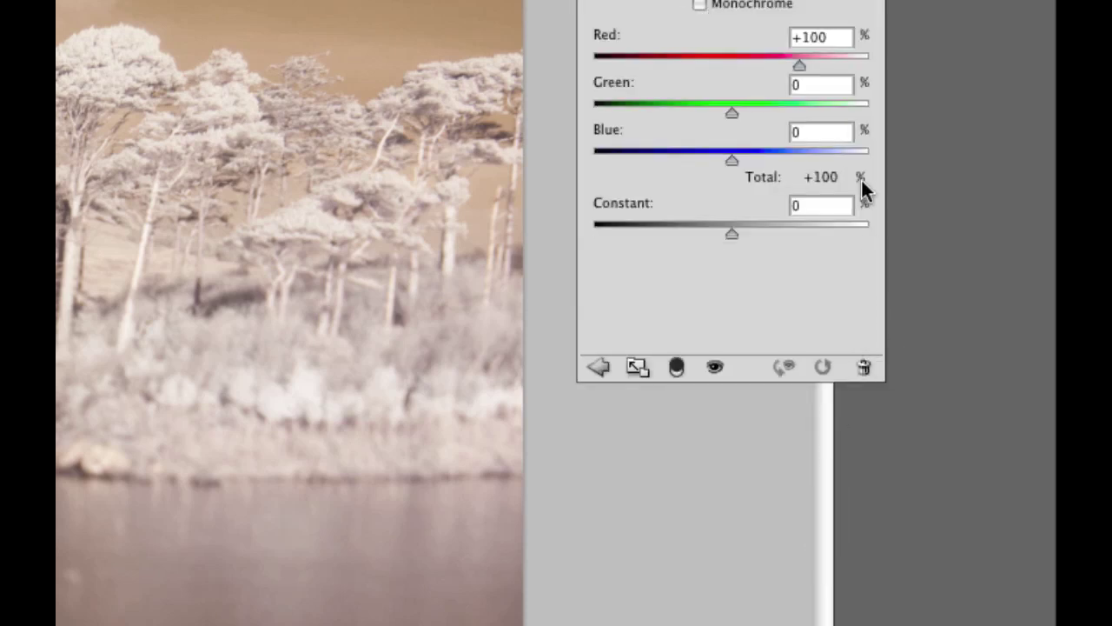
pyautogui.click(841, 38)
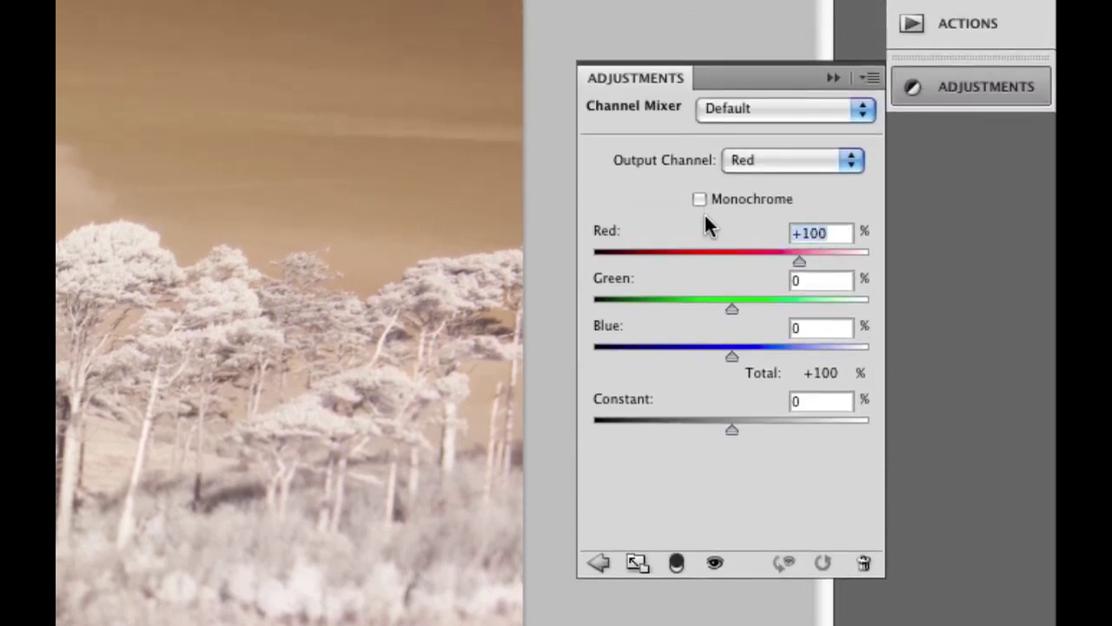
pyautogui.write('0')
pyautogui.click(820, 329)
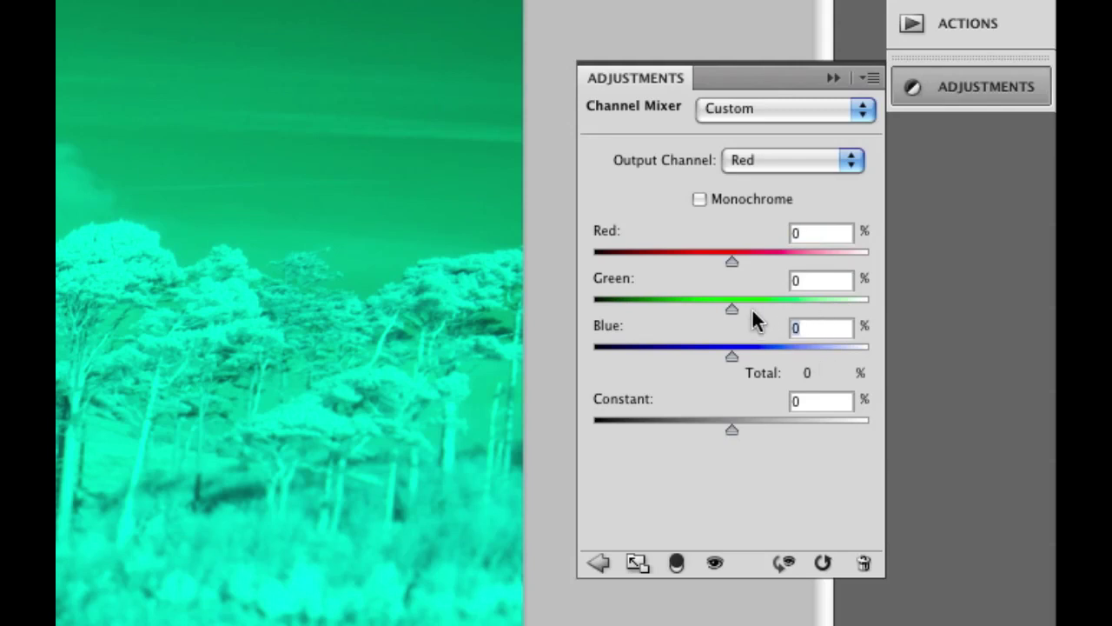
pyautogui.write('100')
# Set the Blue output channel to Red 100, Blue 0, then return to the Layers panel.
pyautogui.click(768, 160)
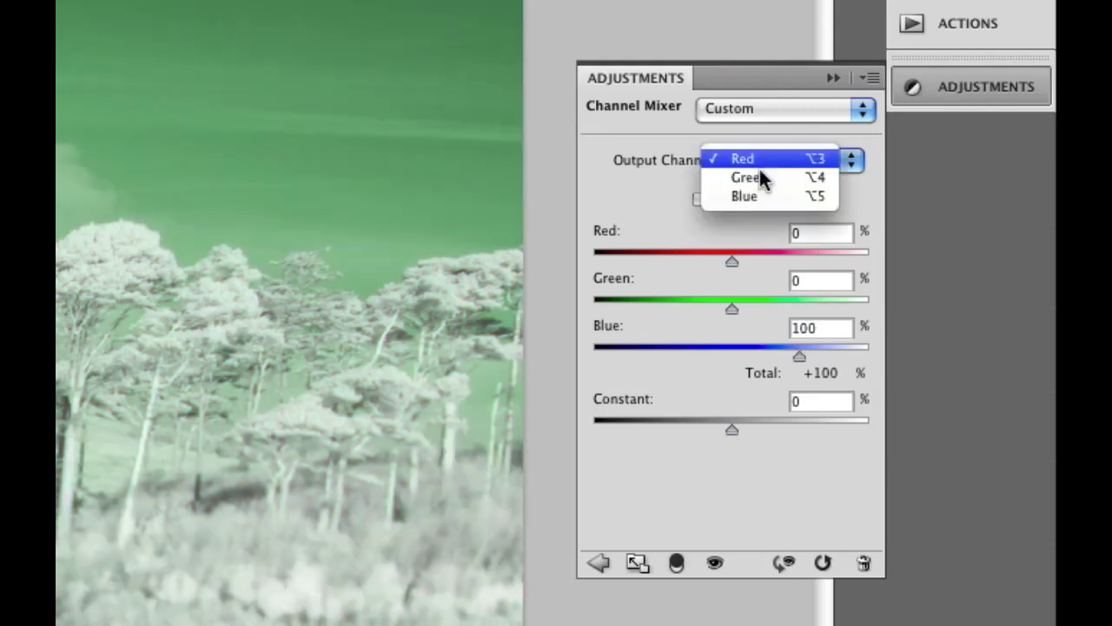
pyautogui.click(760, 197)
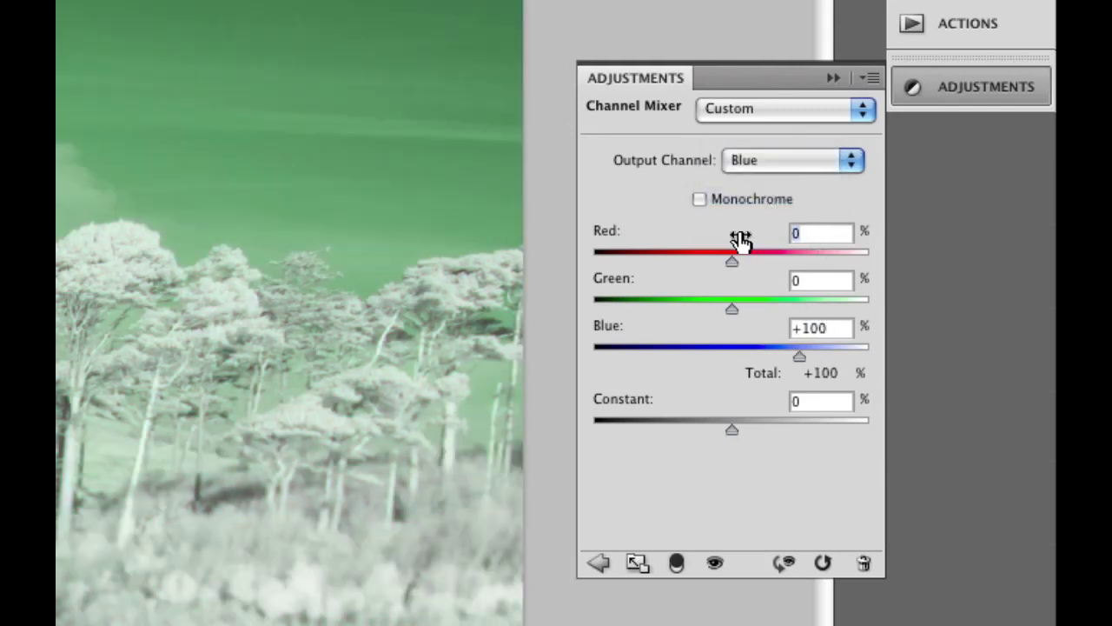
pyautogui.write('100')
pyautogui.click(841, 329)
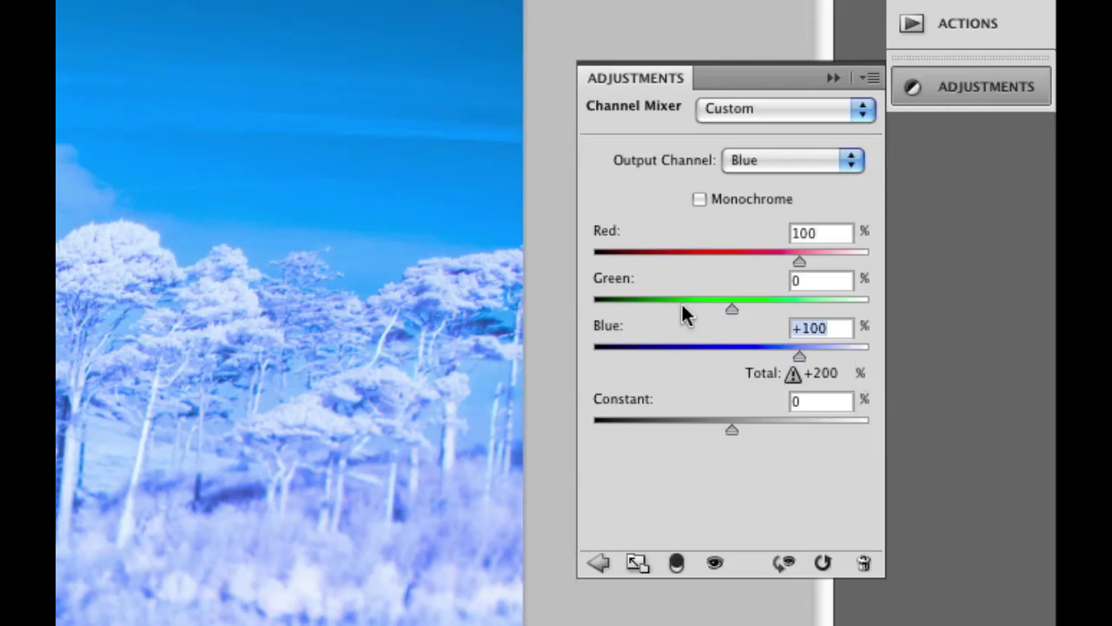
pyautogui.write('0')
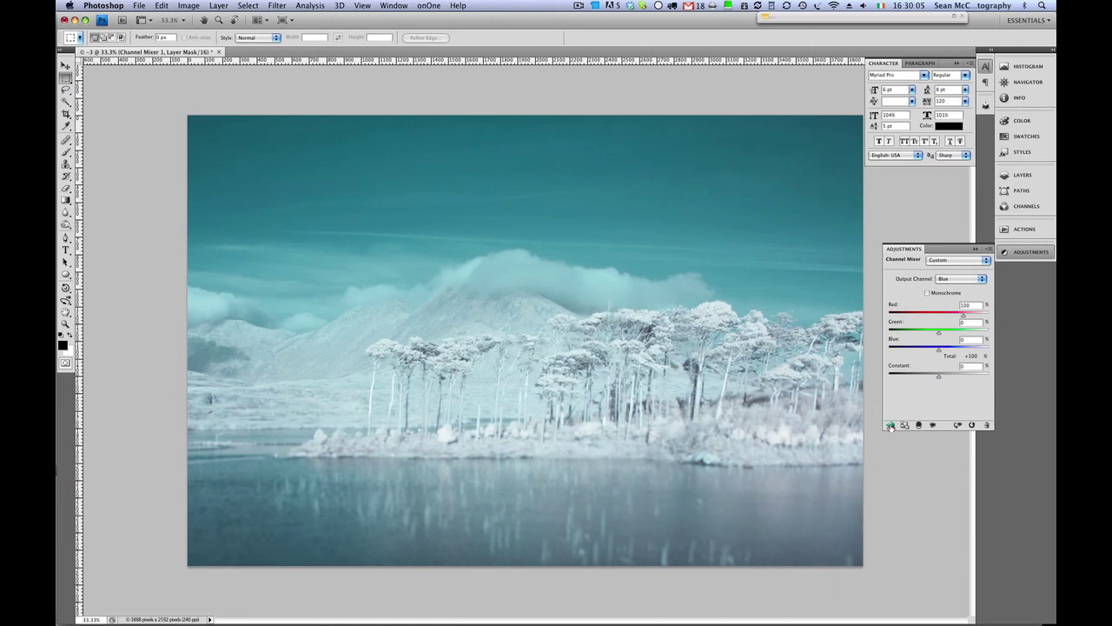
pyautogui.click(890, 425)
pyautogui.click(1012, 177)
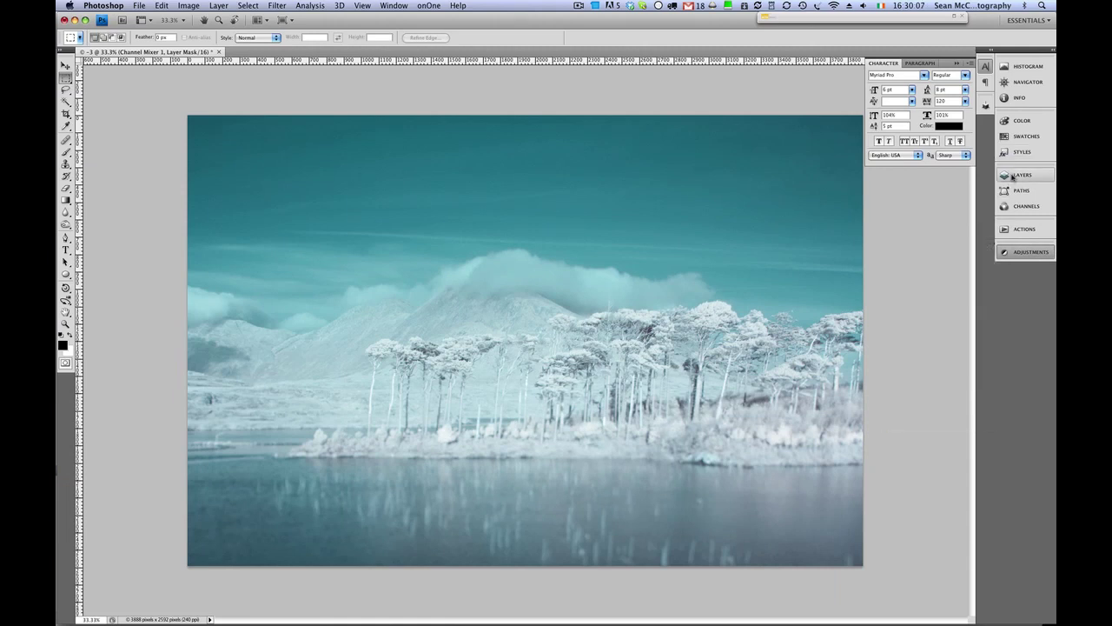
pyautogui.click(1012, 178)
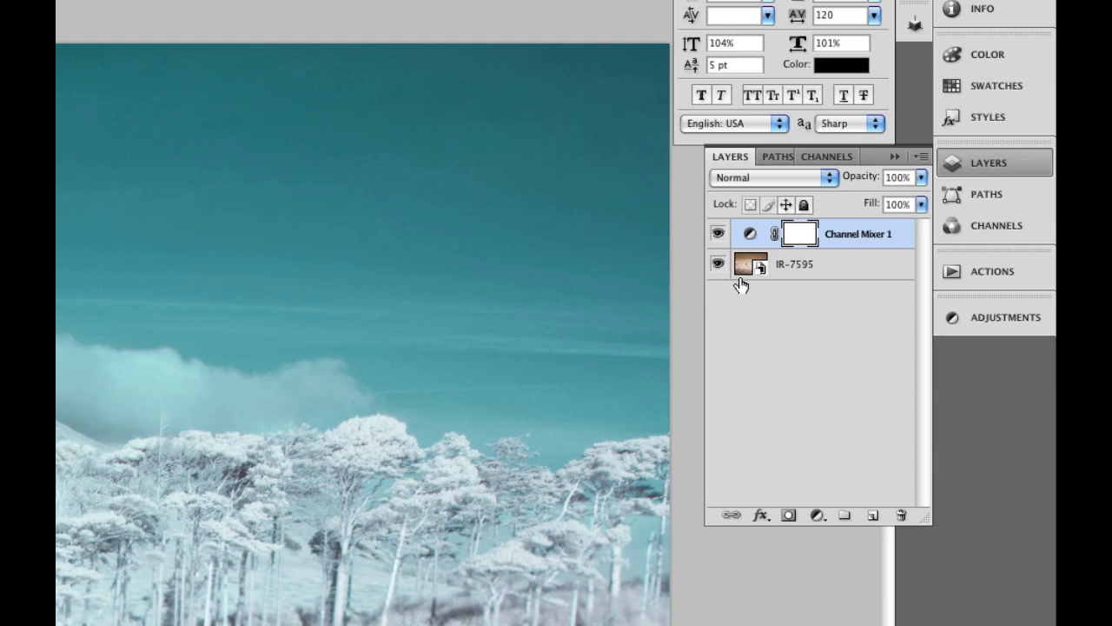
# In Develop, set Temp to 2755, raise Blacks to 29 and Exposure to -0.69, then return to Library.
pyautogui.moveTo(594, 332)
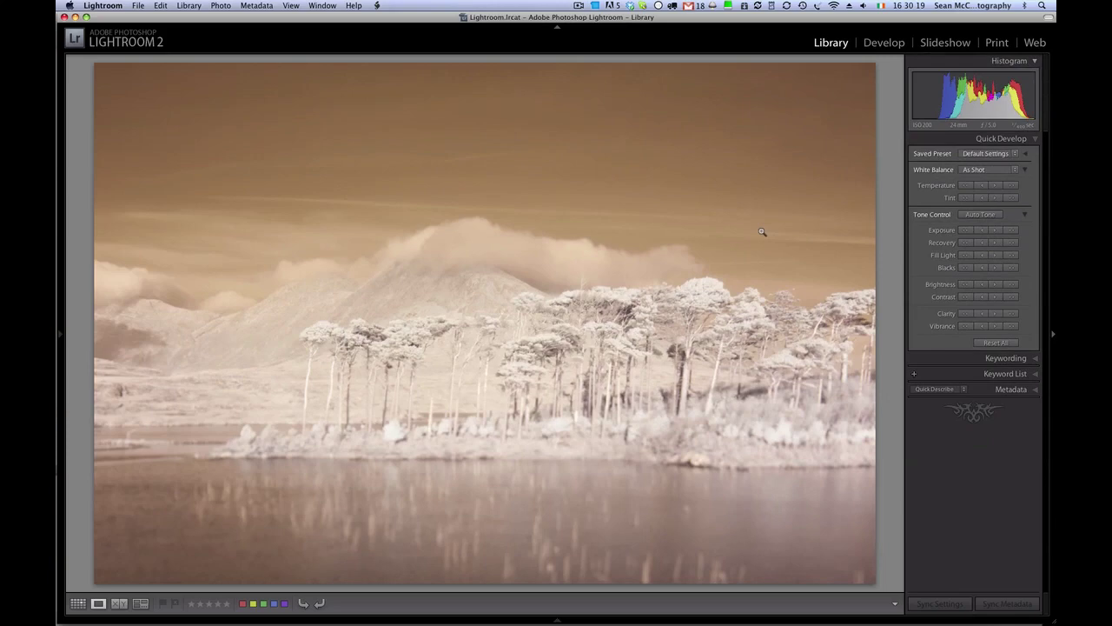
pyautogui.press('d')
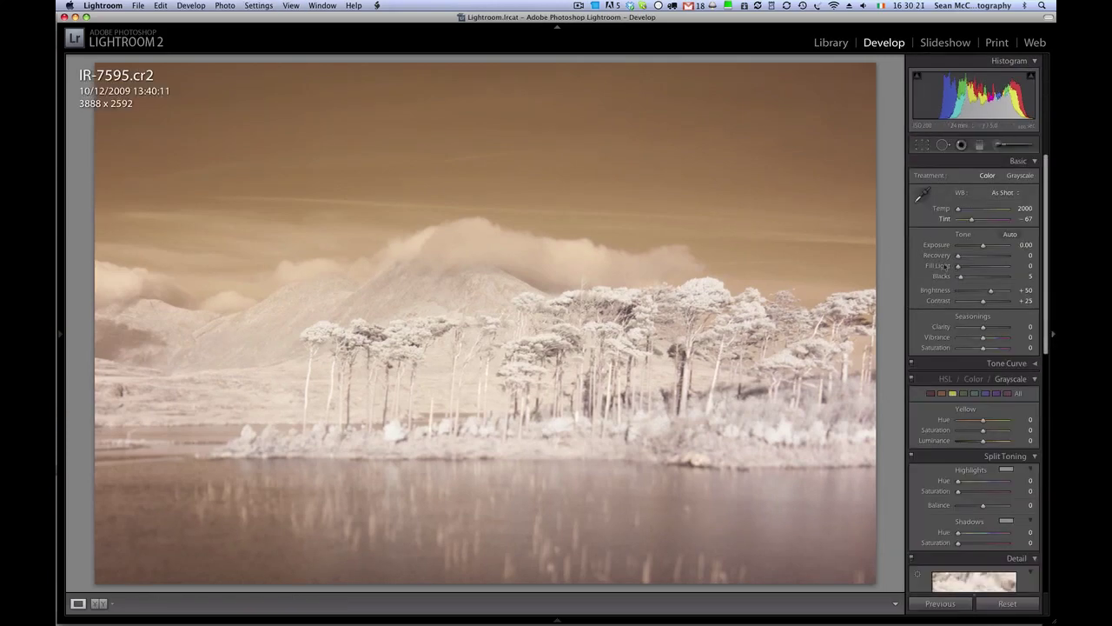
pyautogui.moveTo(959, 210); pyautogui.dragTo(961, 210)
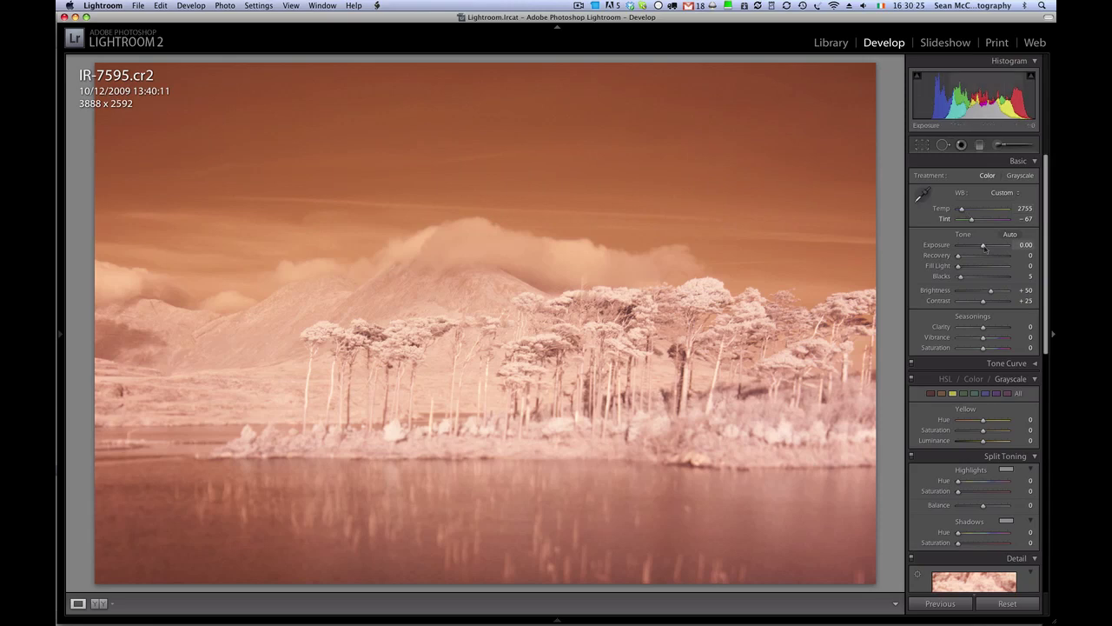
pyautogui.moveTo(961, 276); pyautogui.dragTo(979, 247)
pyautogui.moveTo(992, 292); pyautogui.dragTo(993, 304)
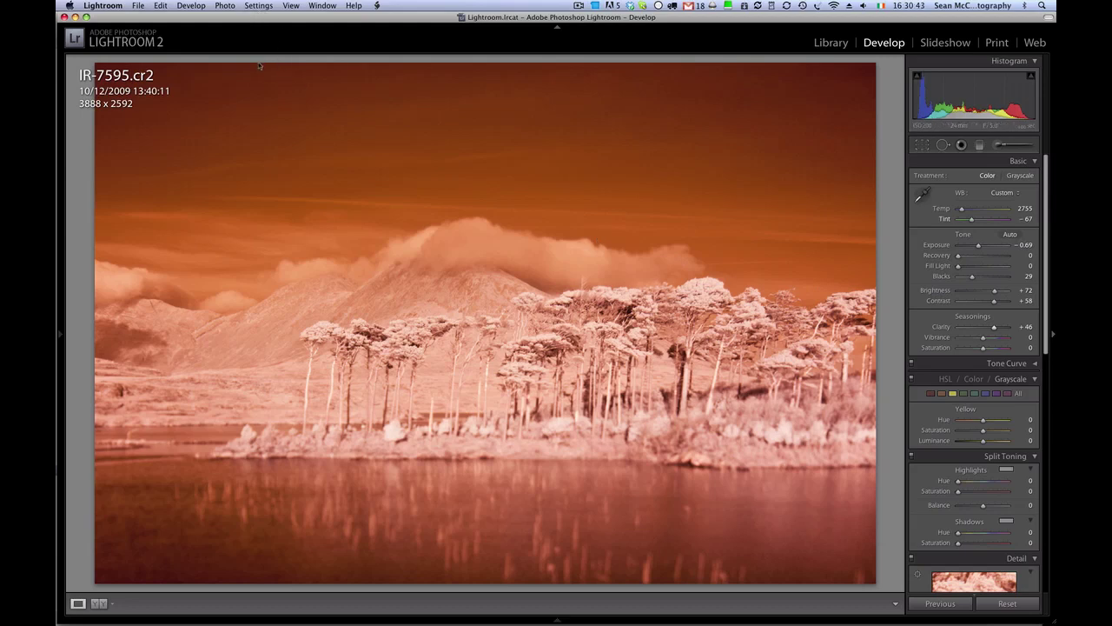
pyautogui.press('e')
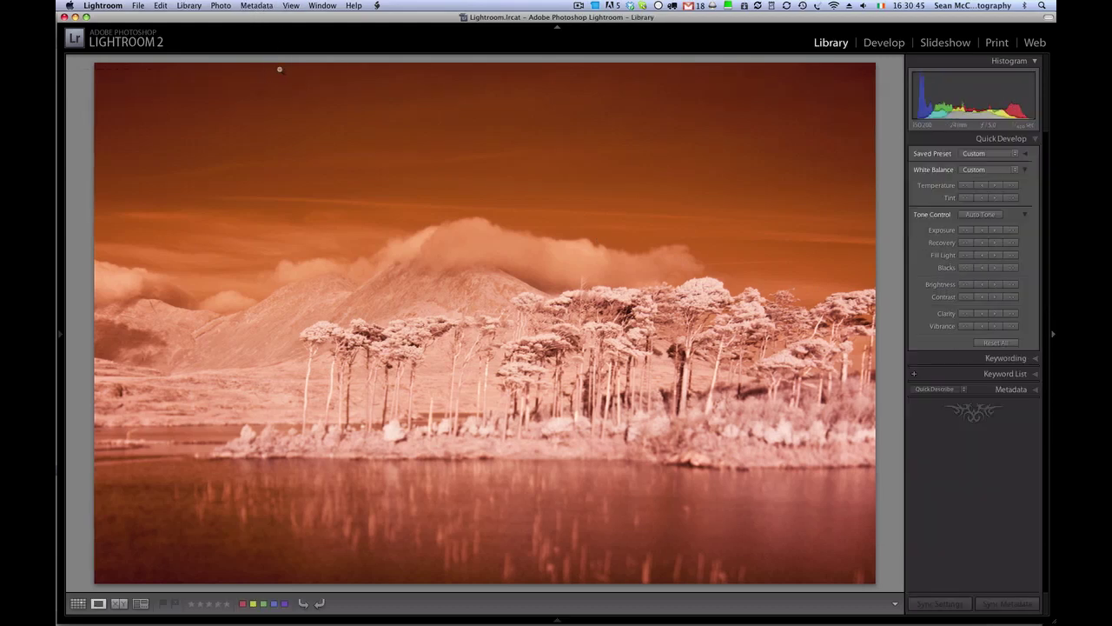
# Save IR-7595's edits to its XMP sidecar and reveal the raw file in Finder.
pyautogui.click(260, 7)
pyautogui.click(357, 175)
pyautogui.click(223, 6)
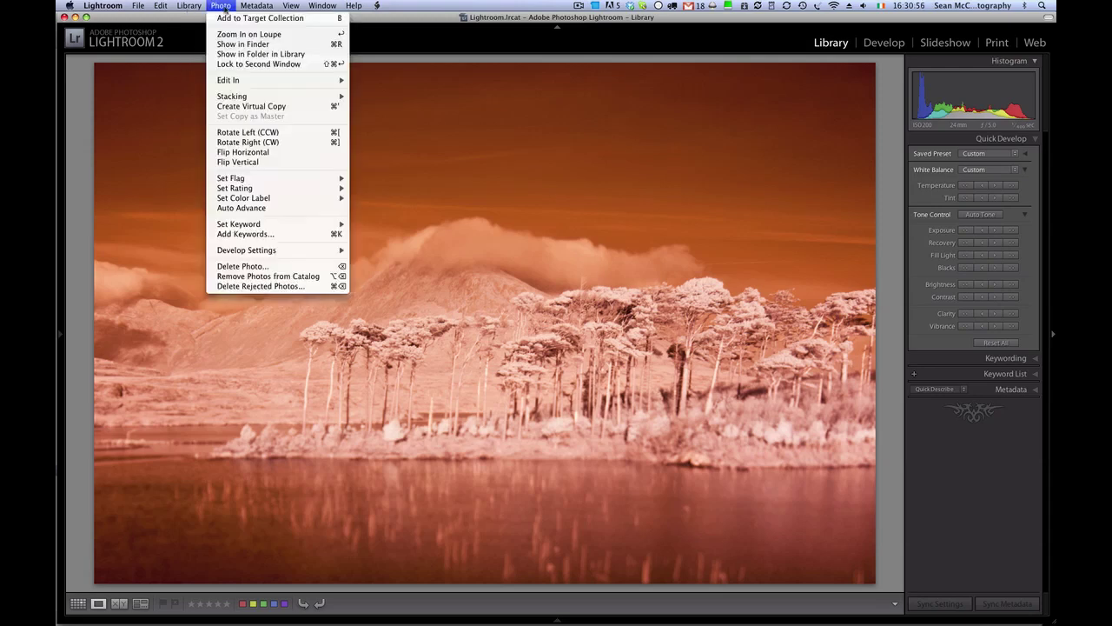
pyautogui.click(288, 46)
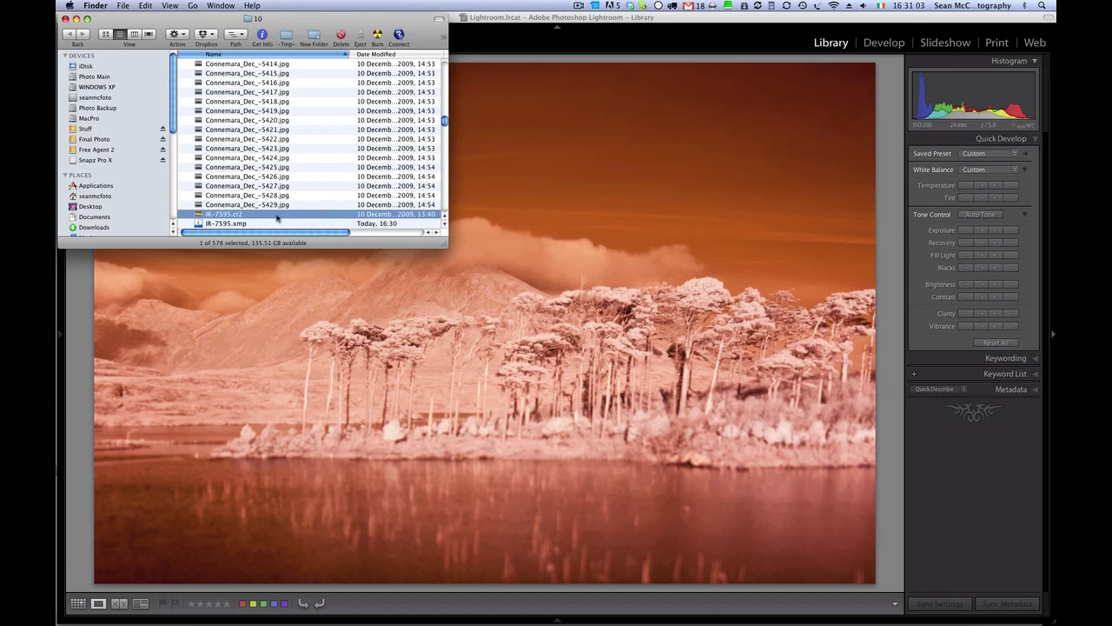
# Return to Photoshop and select the IR-7595 smart object layer.
pyautogui.press('super+Tab')
pyautogui.press('super+Tab')
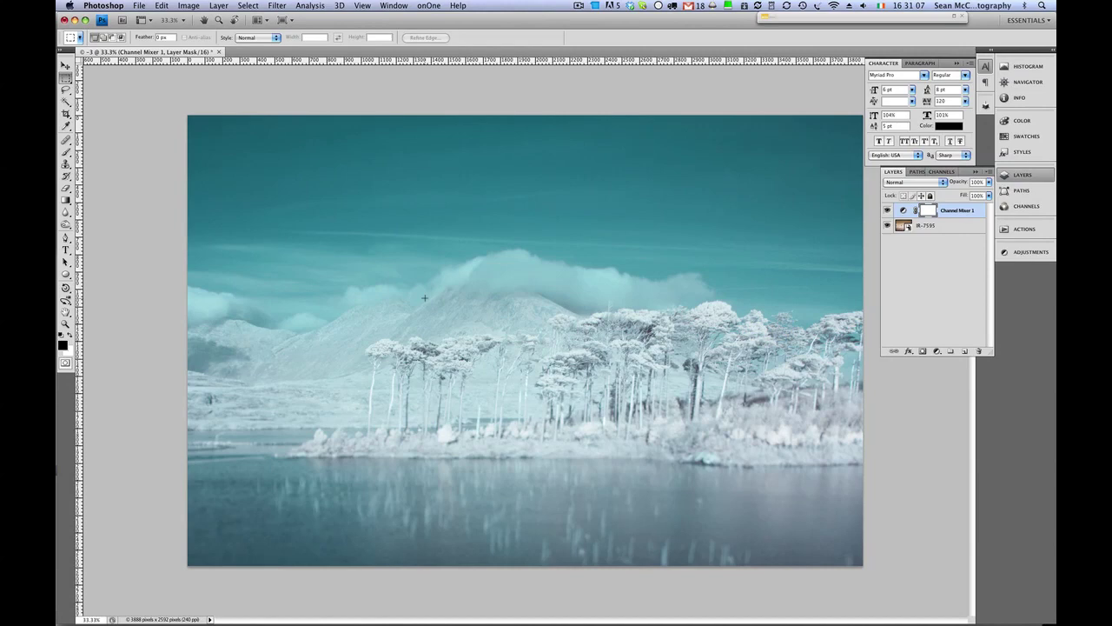
pyautogui.click(900, 226)
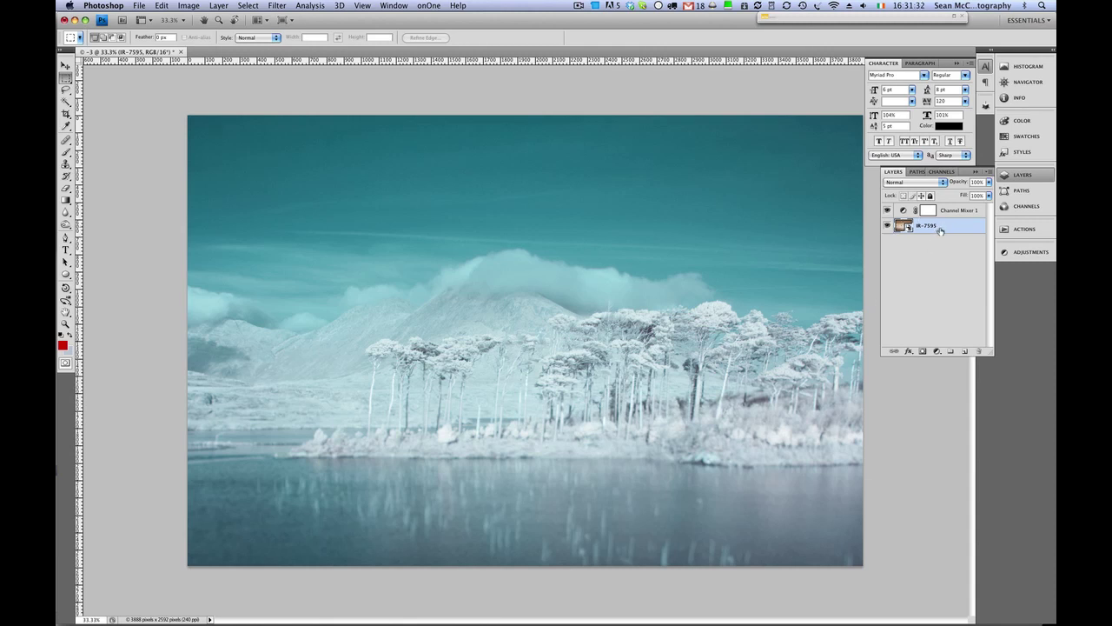
# Replace the IR-7595 layer's contents, dragging IR-7595.cr2 from Finder into the Place dialog.
pyautogui.rightClick(940, 229)
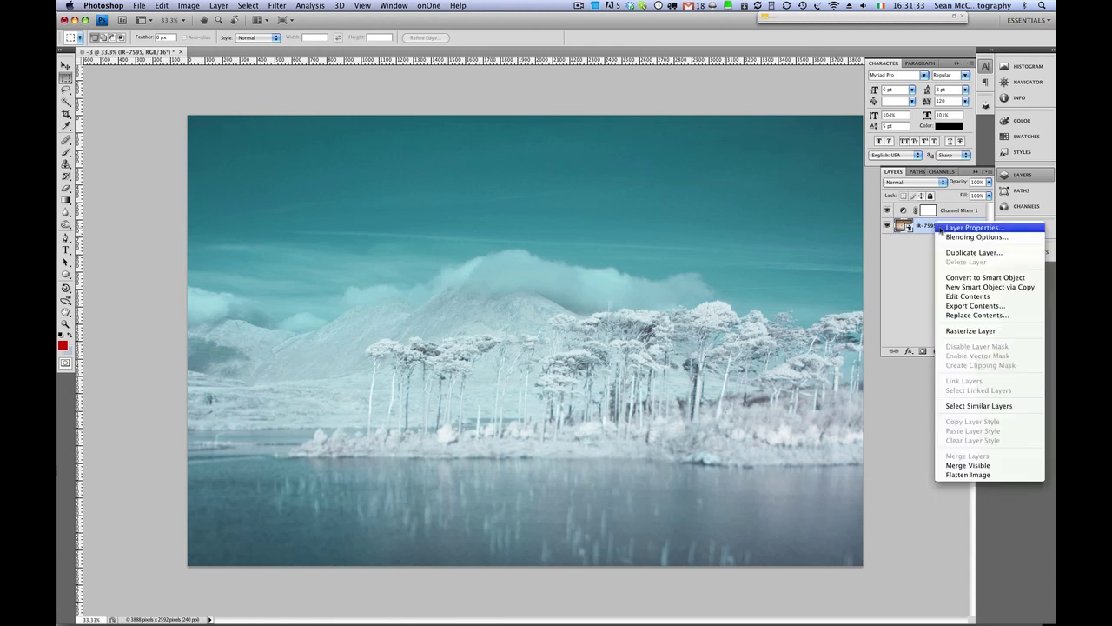
pyautogui.click(982, 316)
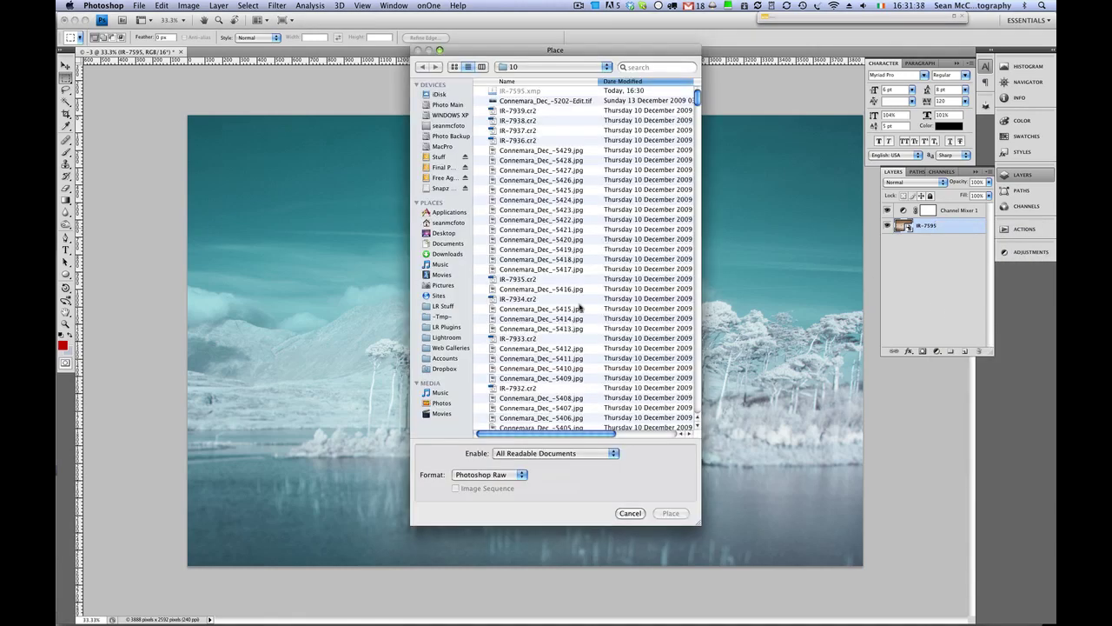
pyautogui.press('super+Tab')
pyautogui.click(355, 306)
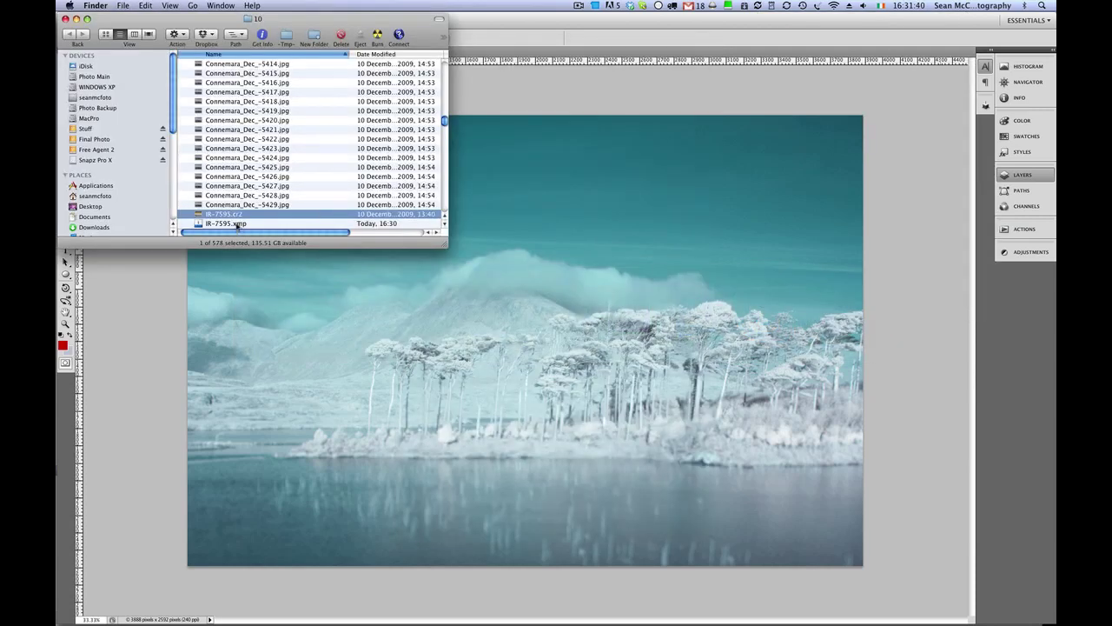
pyautogui.moveTo(238, 216); pyautogui.dragTo(594, 304)
pyautogui.press('super+Tab')
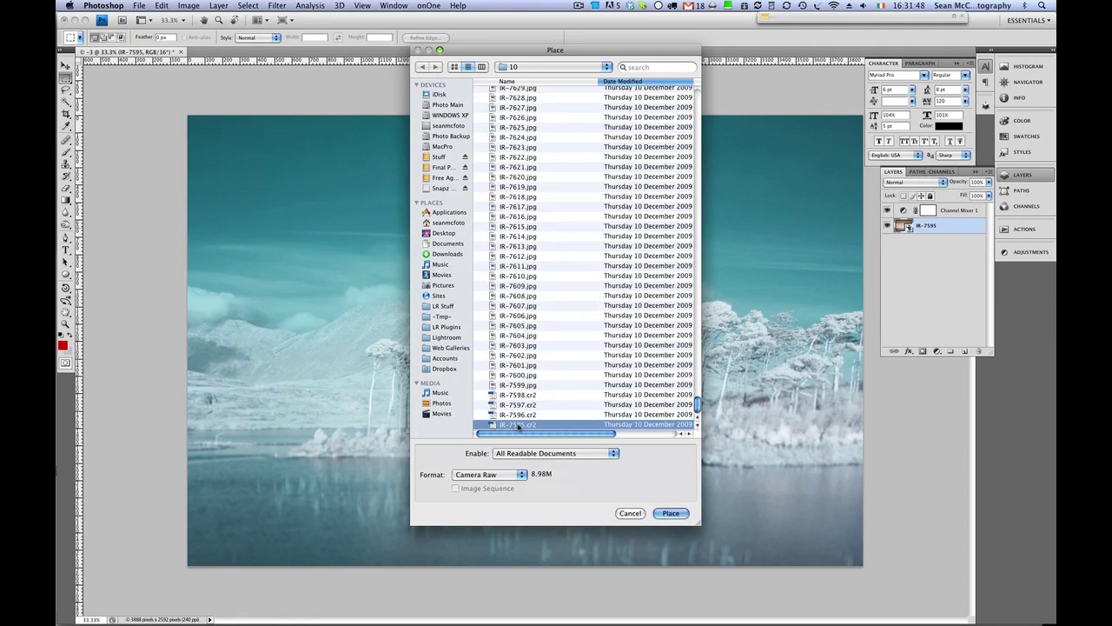
# Place IR-7595.cr2 and accept its Lightroom settings (Temp 2755, Exposure -0.69) in Camera Raw.
pyautogui.click(671, 513)
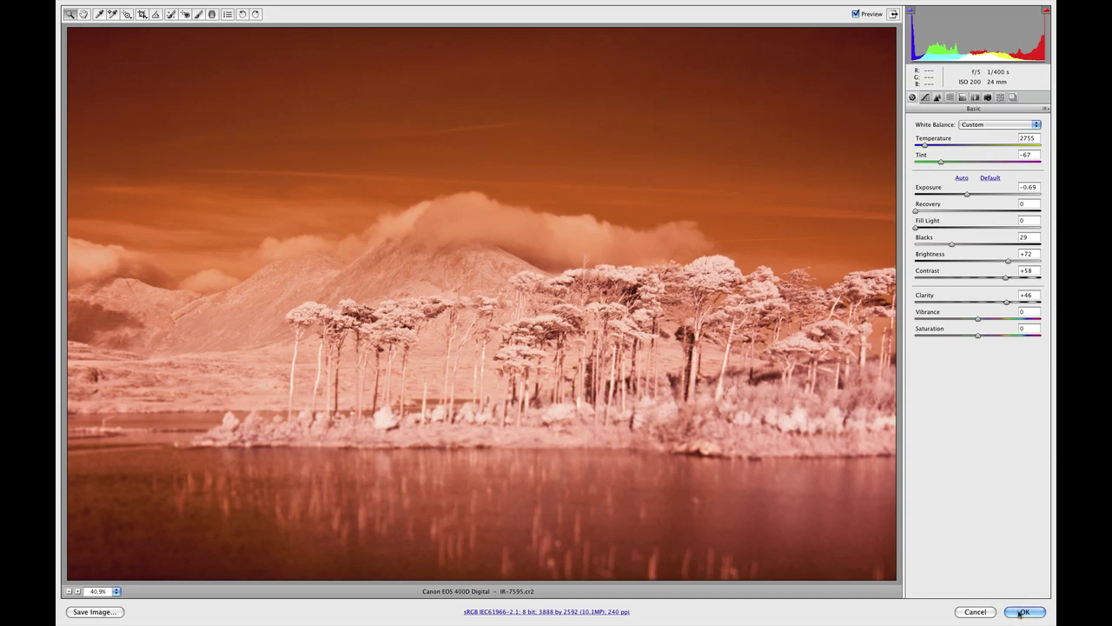
pyautogui.click(1024, 612)
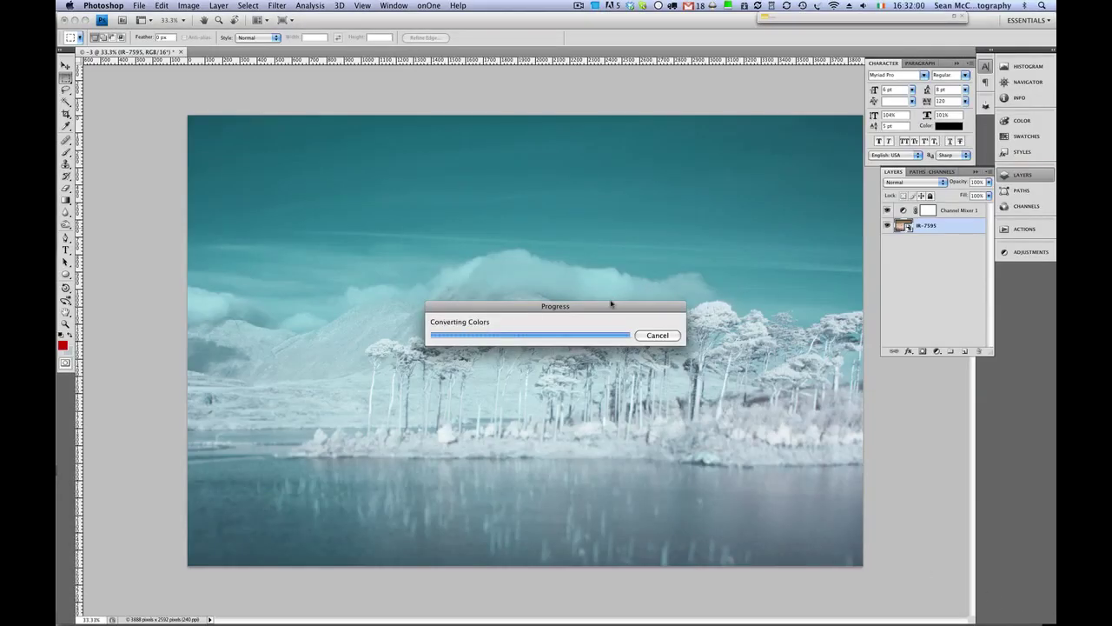